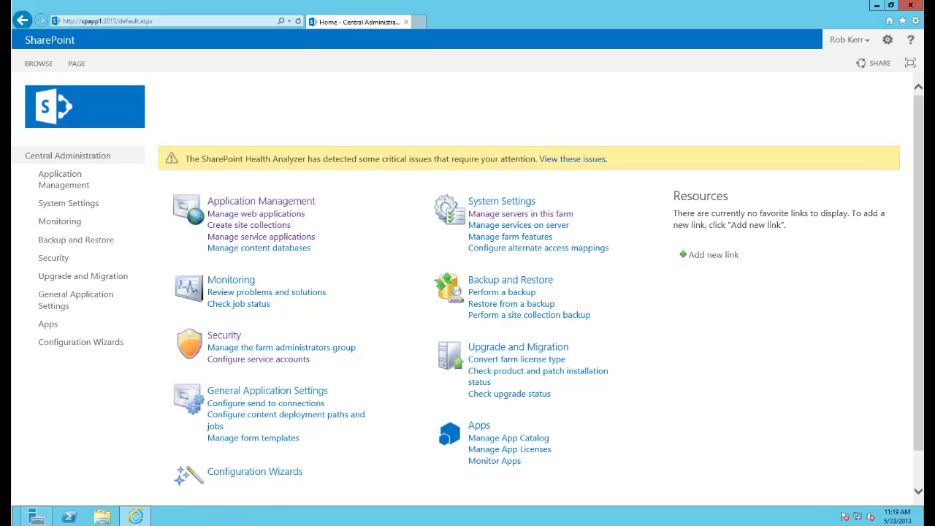
From Manage service applications, start a new Secure Store Service application via the New menu
{"action": "left_click", "coordinate": [243, 240]}
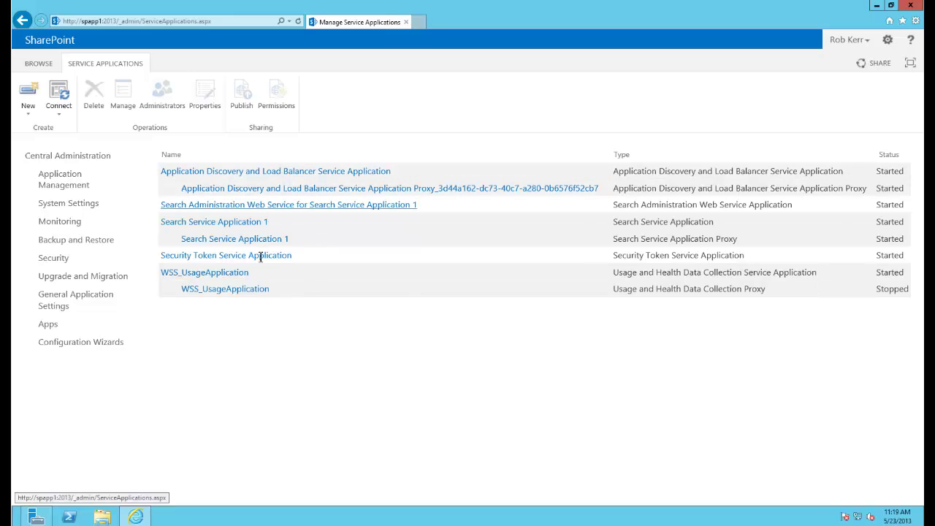
{"action": "left_click", "coordinate": [30, 118]}
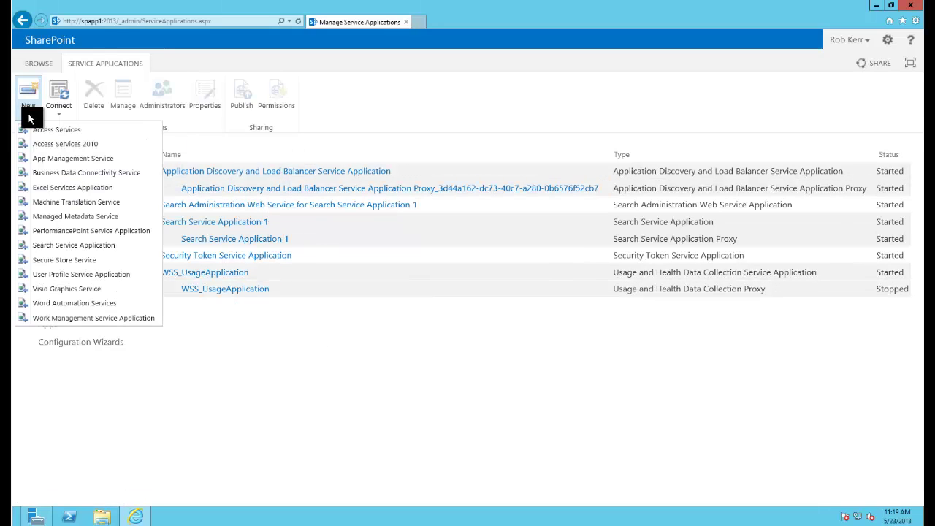
{"action": "left_click", "coordinate": [63, 260]}
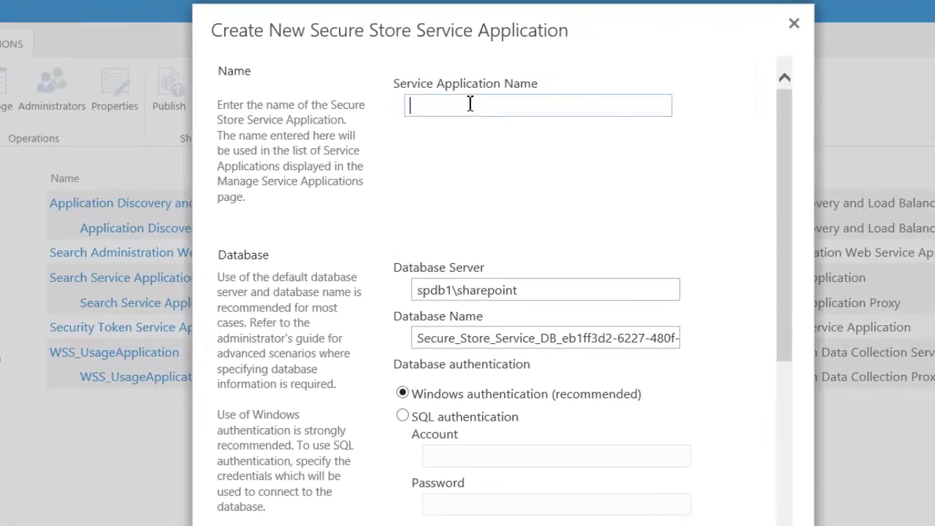
Name the application 'Secure Store Service' and rename its database to Secure_Store_Service_DB_Content
{"action": "type", "text": "Secure Store Service"}
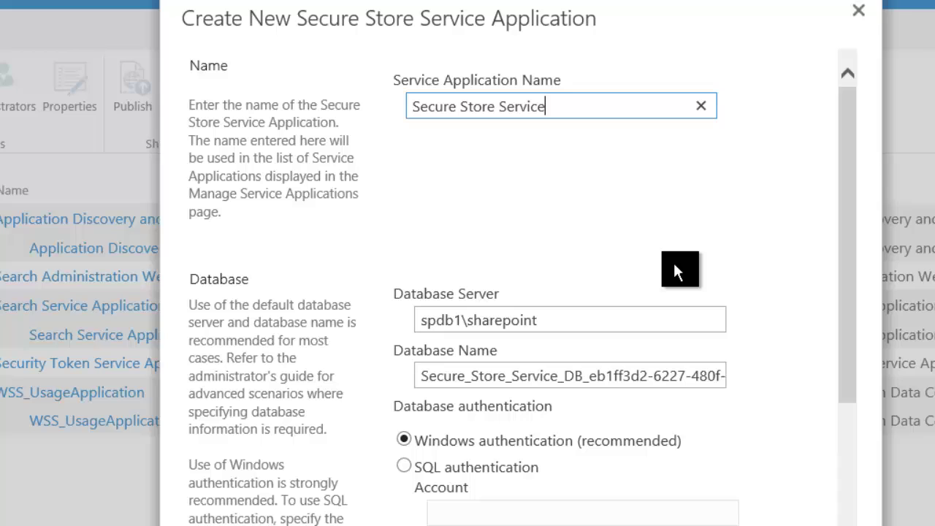
{"action": "left_click_drag", "start_coordinate": [845, 213], "coordinate": [846, 301]}
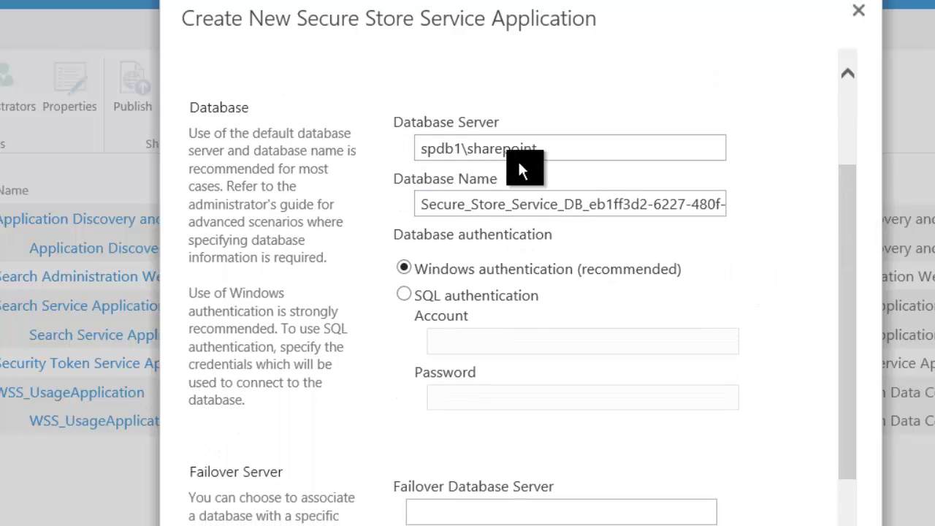
{"action": "left_click", "coordinate": [473, 204]}
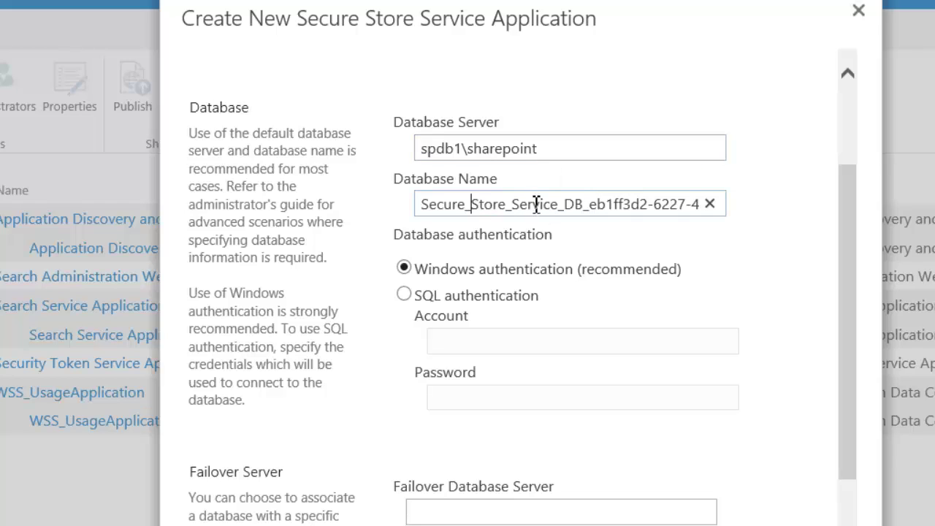
{"action": "left_click", "coordinate": [623, 202]}
{"action": "left_click_drag", "start_coordinate": [589, 204], "coordinate": [734, 203]}
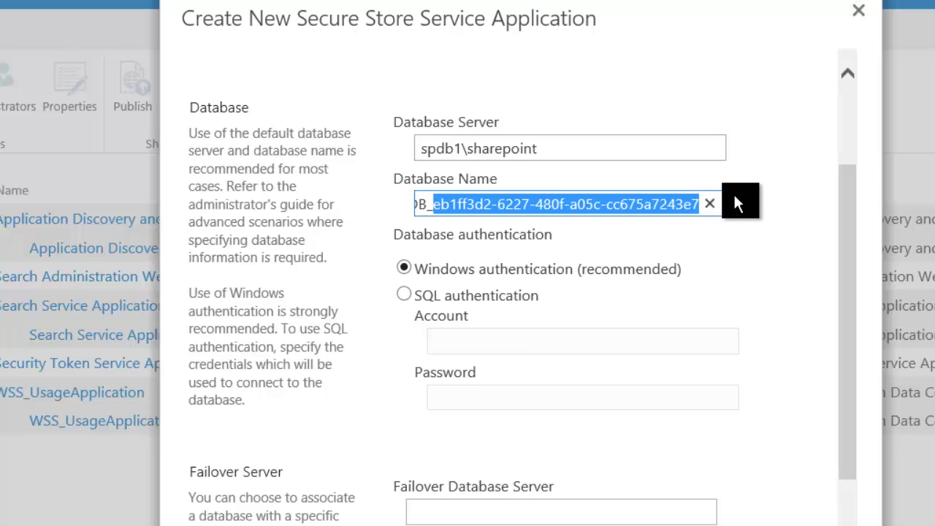
{"action": "key", "text": "BackSpace"}
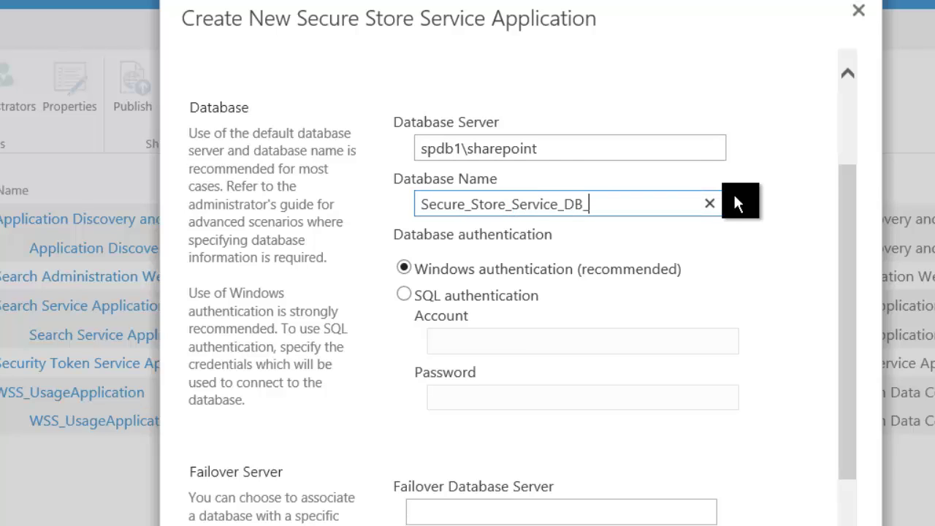
{"action": "type", "text": "Content"}
{"action": "left_click_drag", "start_coordinate": [845, 288], "coordinate": [853, 512]}
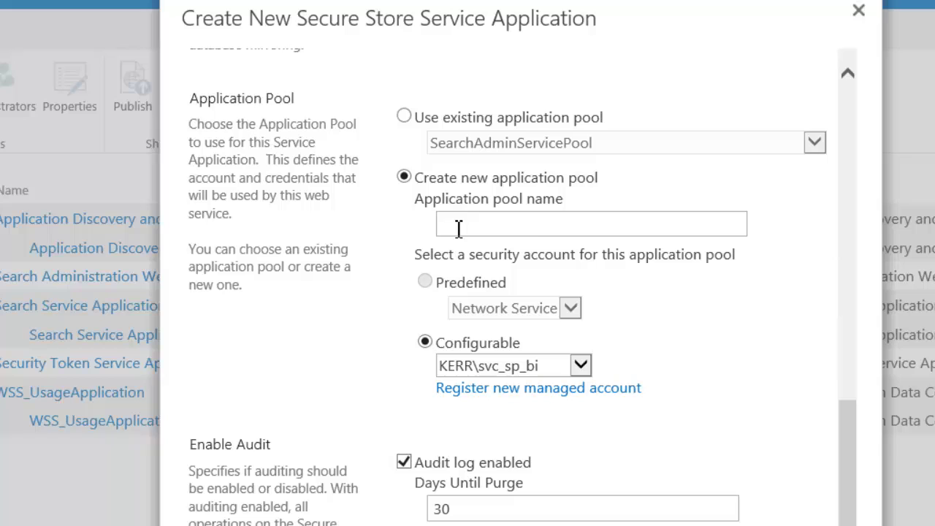
Create the application with a new 'BI Services' application pool running as the BI service account
{"action": "left_click", "coordinate": [535, 223]}
{"action": "type", "text": "BI Services"}
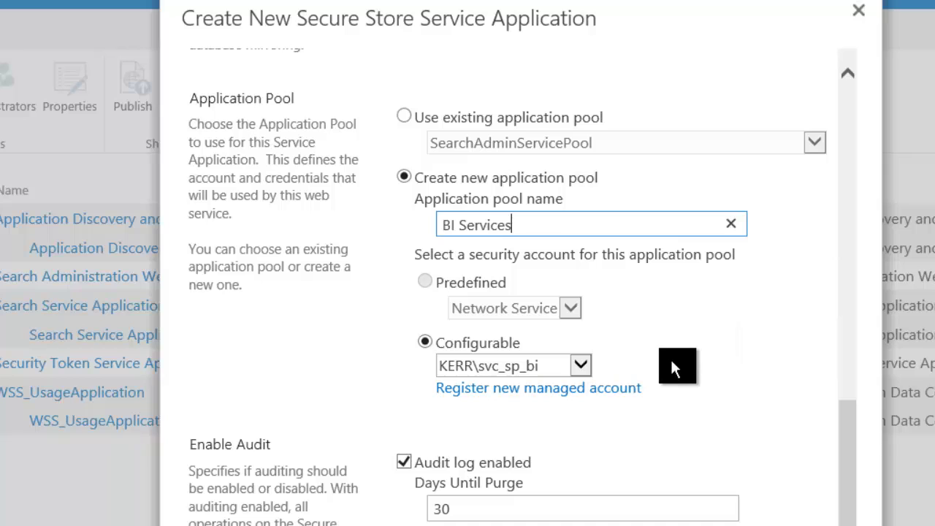
{"action": "left_click", "coordinate": [585, 370]}
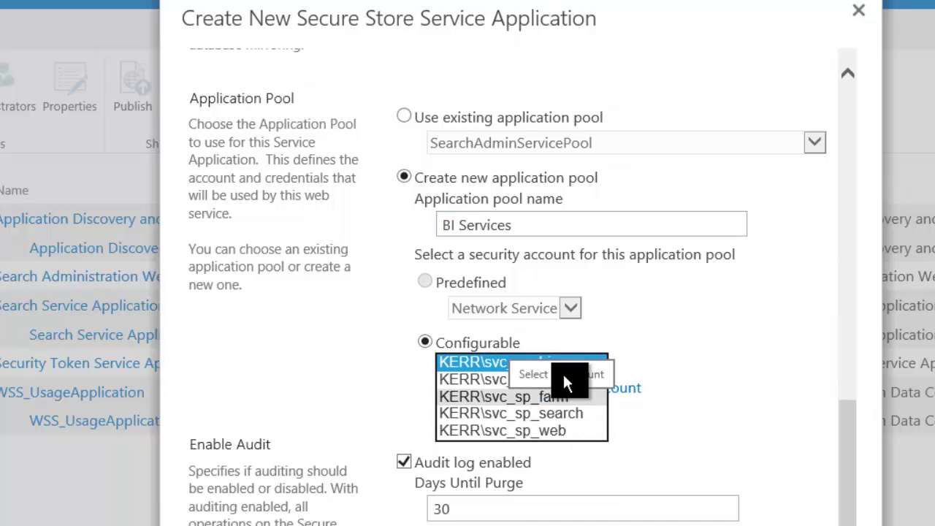
{"action": "left_click", "coordinate": [702, 388]}
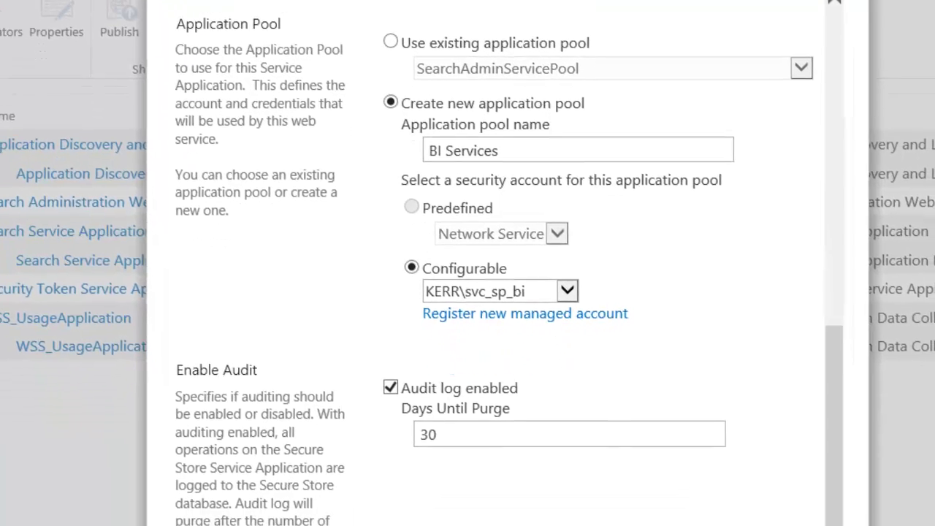
{"action": "left_click", "coordinate": [687, 500]}
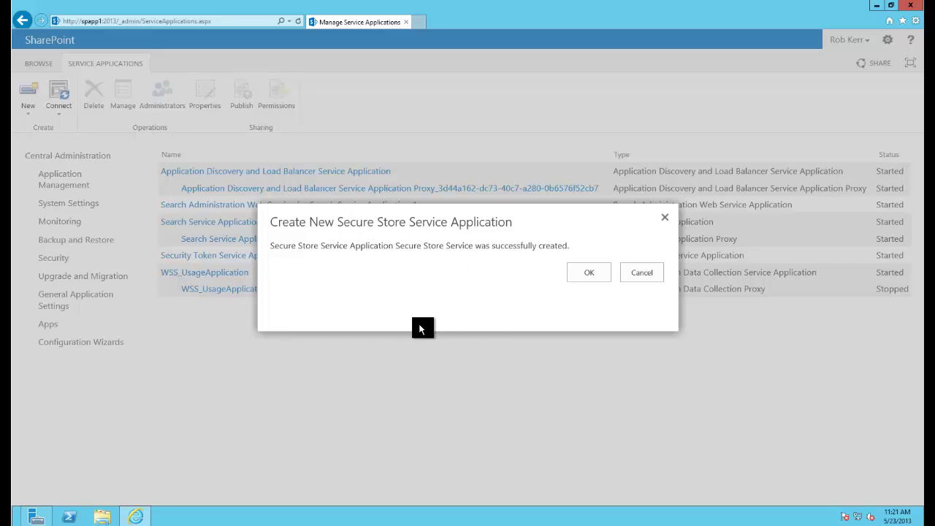
Dismiss the creation confirmation and return to the Central Administration home page
{"action": "left_click", "coordinate": [598, 277]}
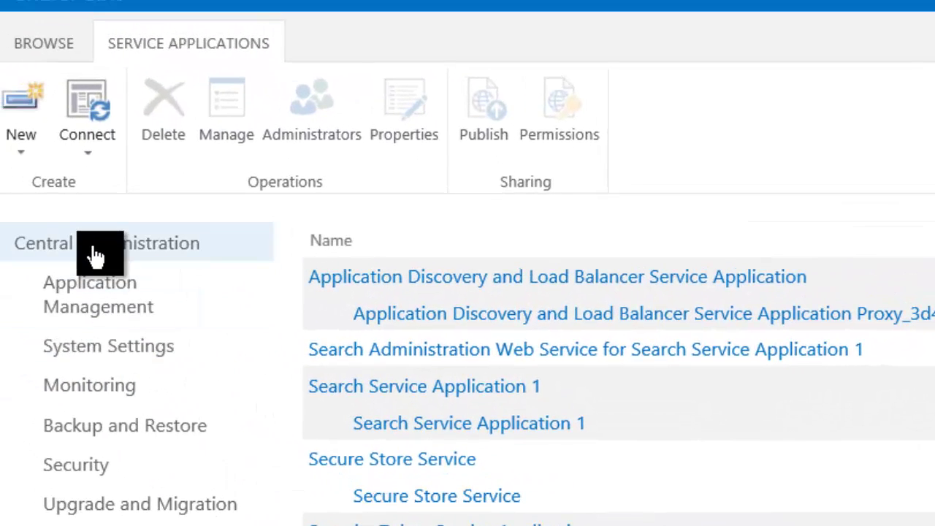
{"action": "left_click", "coordinate": [96, 255]}
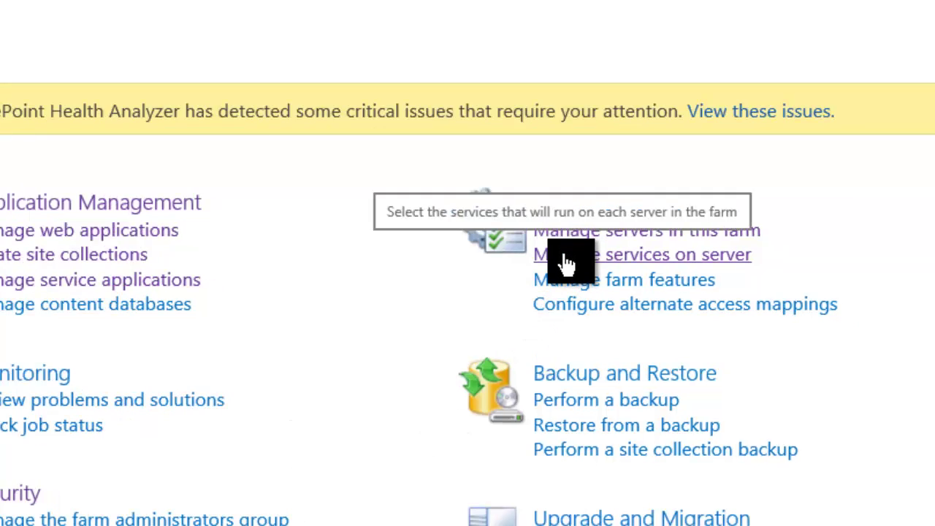
Open Services on Server and scroll to find Secure Store Service listed as Stopped
{"action": "left_click", "coordinate": [567, 256]}
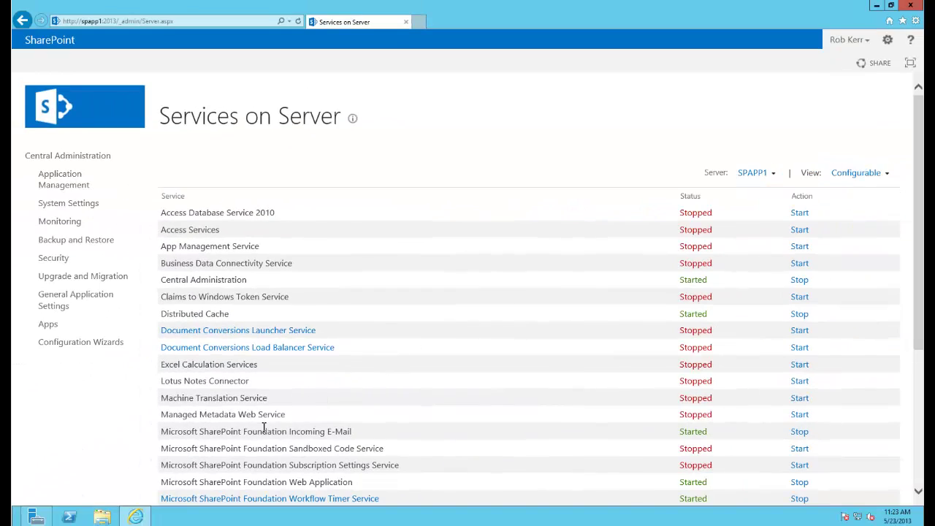
{"action": "scroll", "coordinate": [292, 428], "scroll_direction": "down", "scroll_amount": 3}
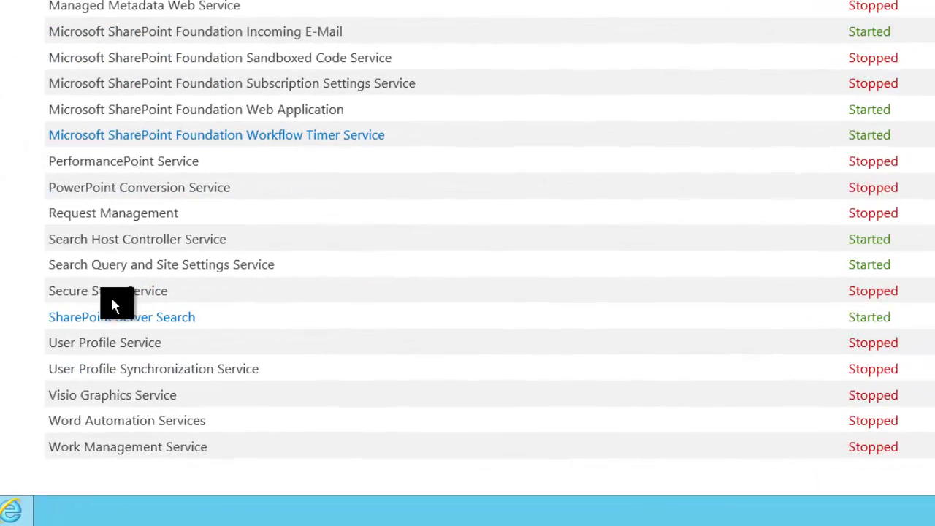
{"action": "scroll", "coordinate": [735, 313], "scroll_direction": "up", "scroll_amount": 5}
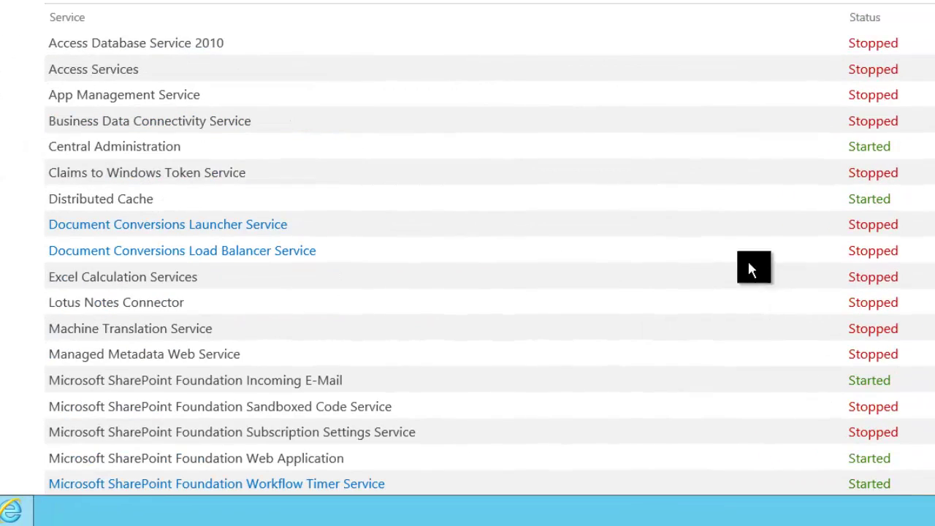
{"action": "scroll", "coordinate": [729, 228], "scroll_direction": "down", "scroll_amount": 5}
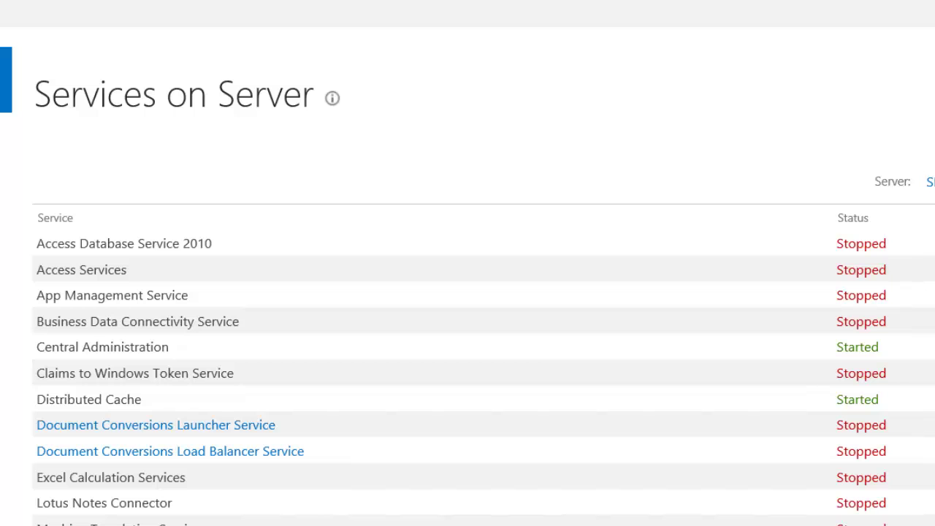
{"action": "scroll", "coordinate": [468, 292], "scroll_direction": "down", "scroll_amount": 5}
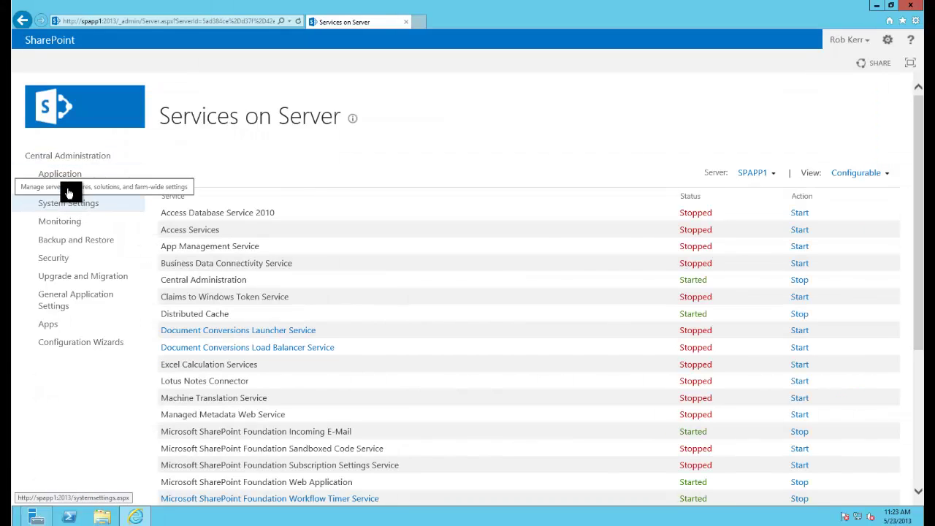
Go back to Central Administration and open the Secure Store Service management page
{"action": "left_click", "coordinate": [69, 156]}
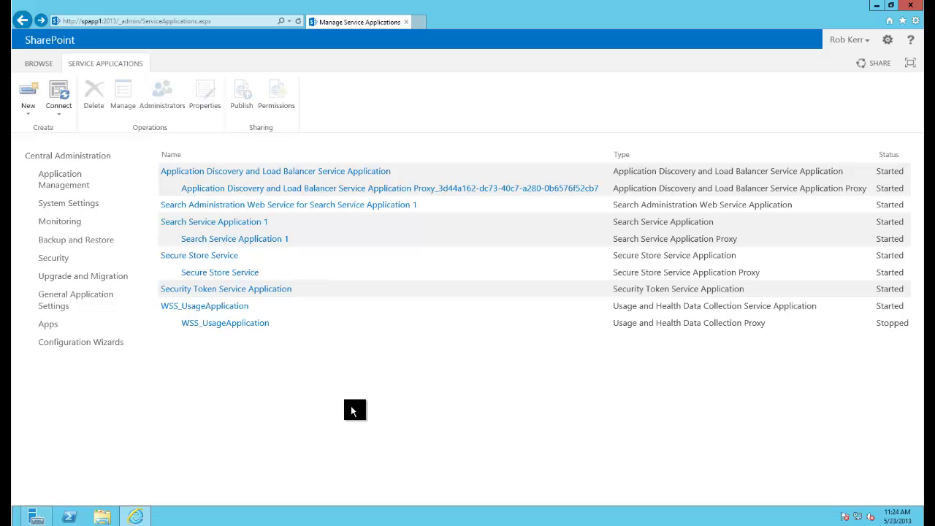
{"action": "left_click", "coordinate": [216, 273]}
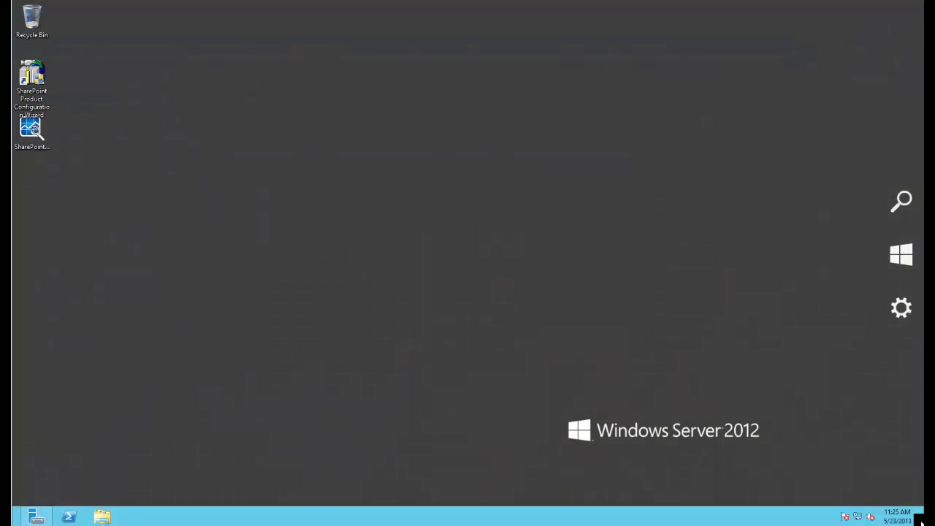
Update and restart the server from the Settings power options, continuing past the shutdown reason prompt
{"action": "left_click", "coordinate": [902, 316]}
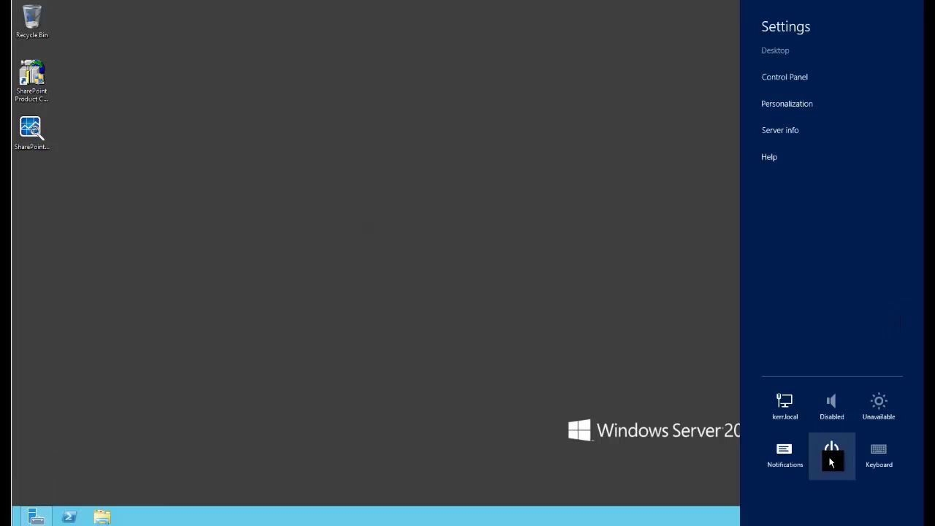
{"action": "left_click", "coordinate": [832, 451]}
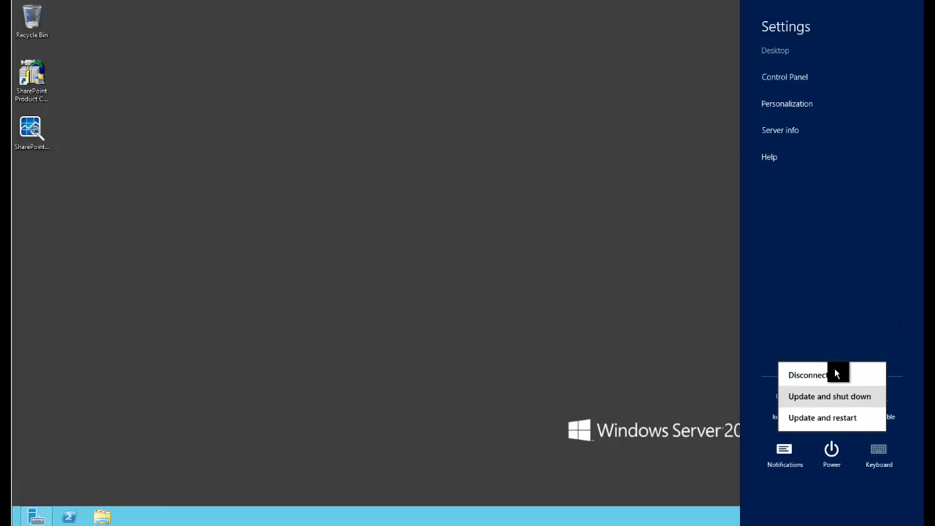
{"action": "left_click", "coordinate": [822, 418]}
{"action": "left_click", "coordinate": [877, 413]}
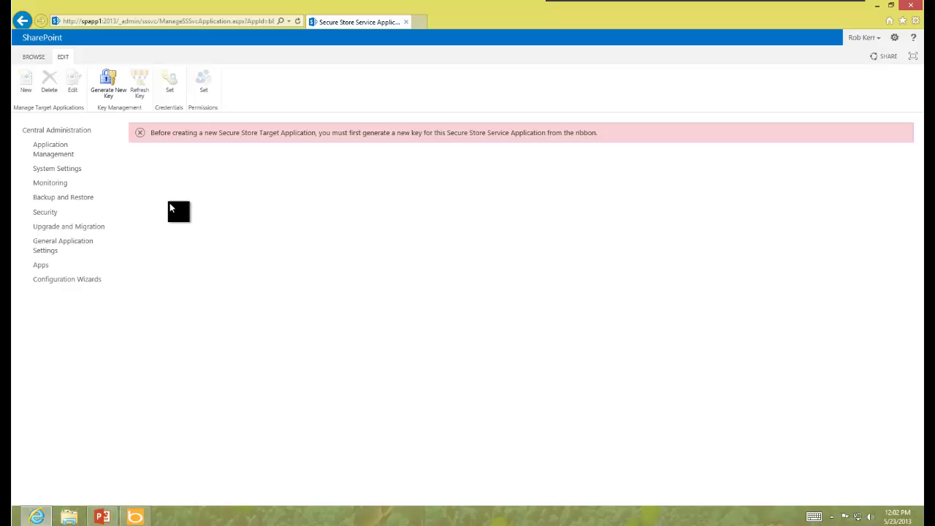
Generate a new Secure Store master key protected by a confirmed pass phrase
{"action": "left_click", "coordinate": [107, 77]}
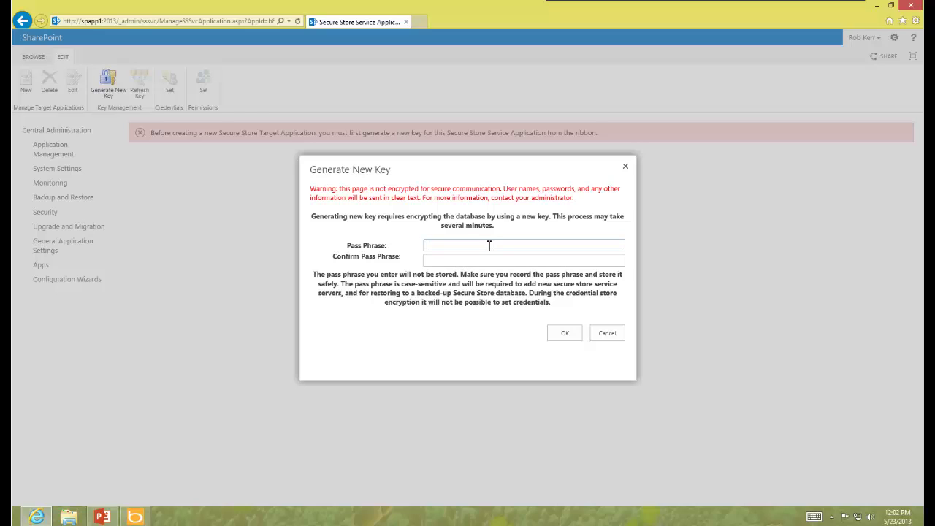
{"action": "left_click", "coordinate": [555, 335]}
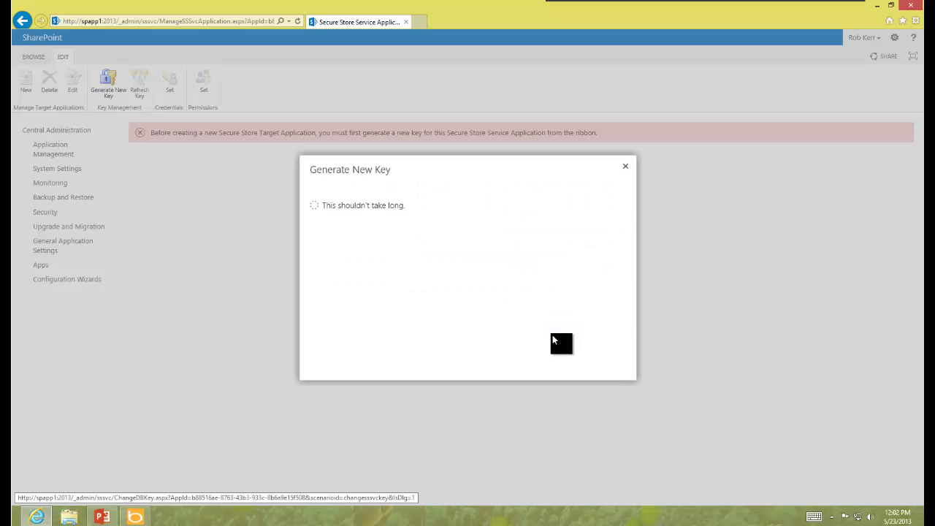